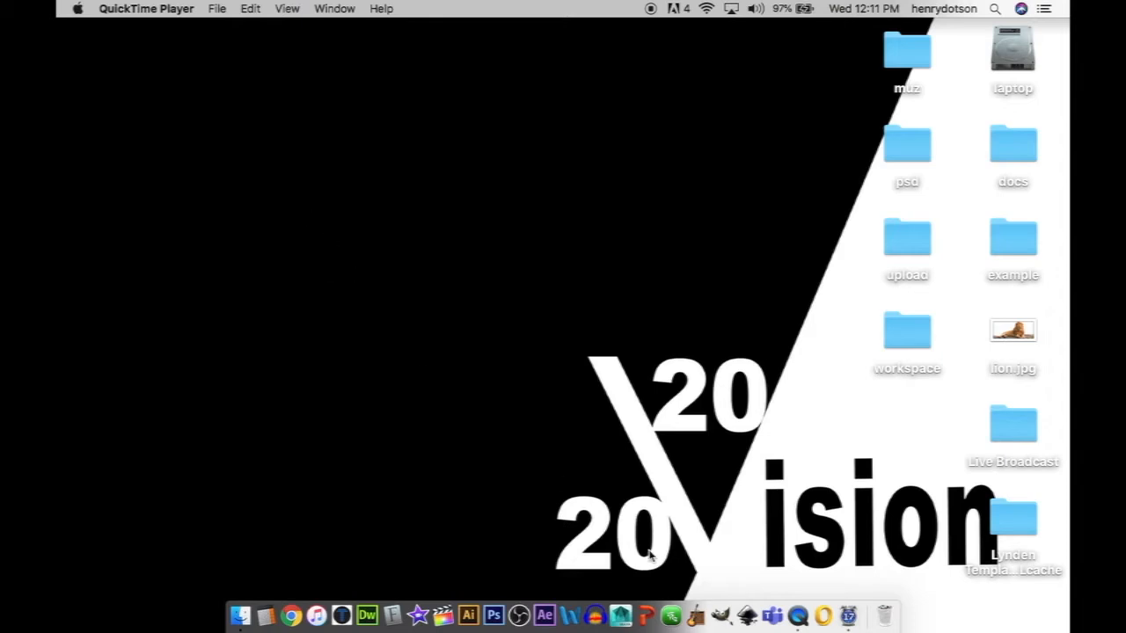
Switch to Inkscape and import lion.jpg from the desktop onto the blank page as an embedded image
click(747, 614)
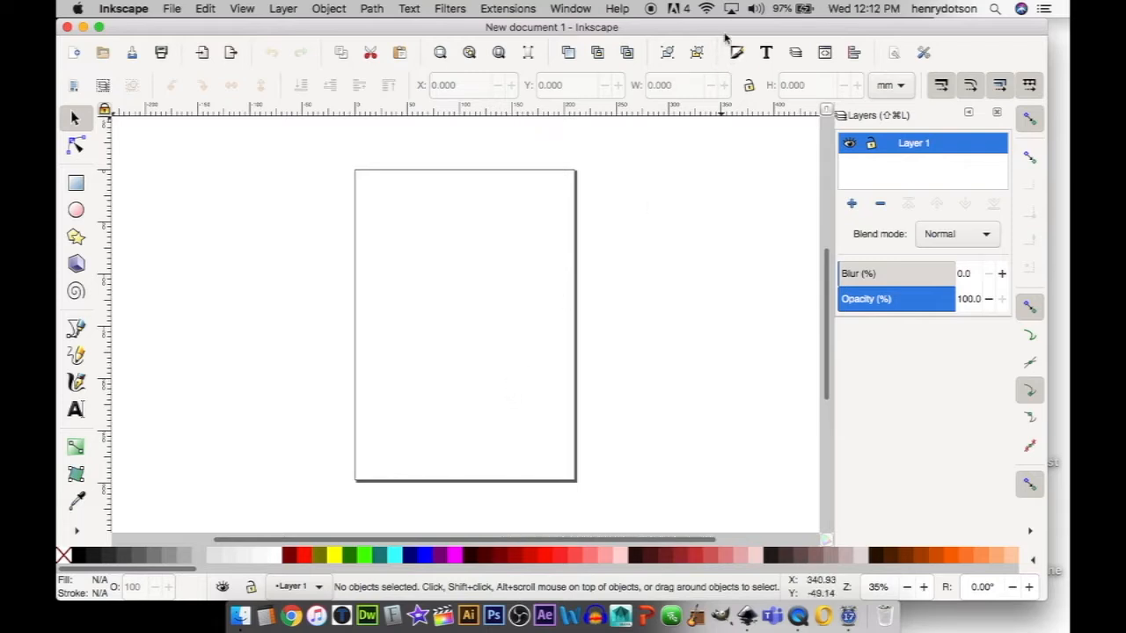
drag(719, 31, 617, 18)
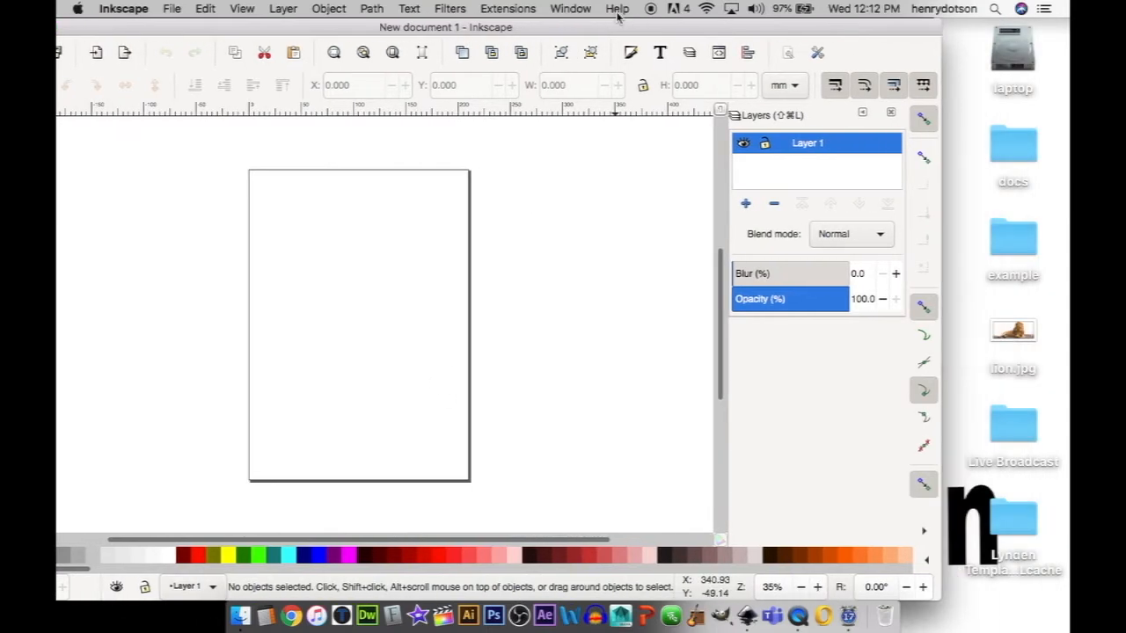
click(1023, 329)
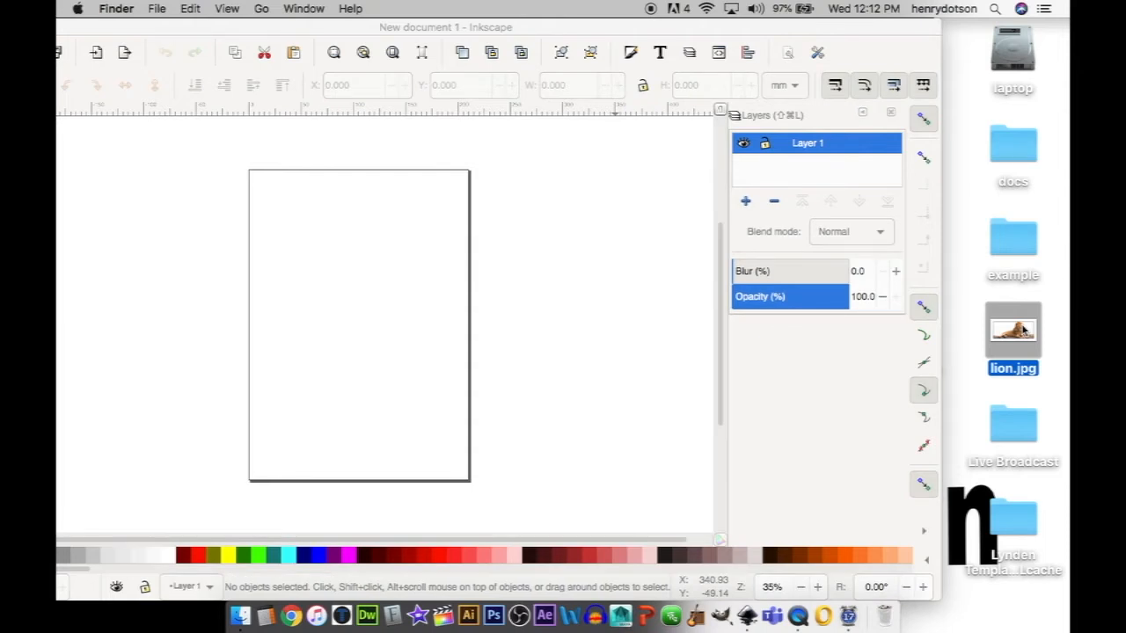
drag(1022, 328, 328, 291)
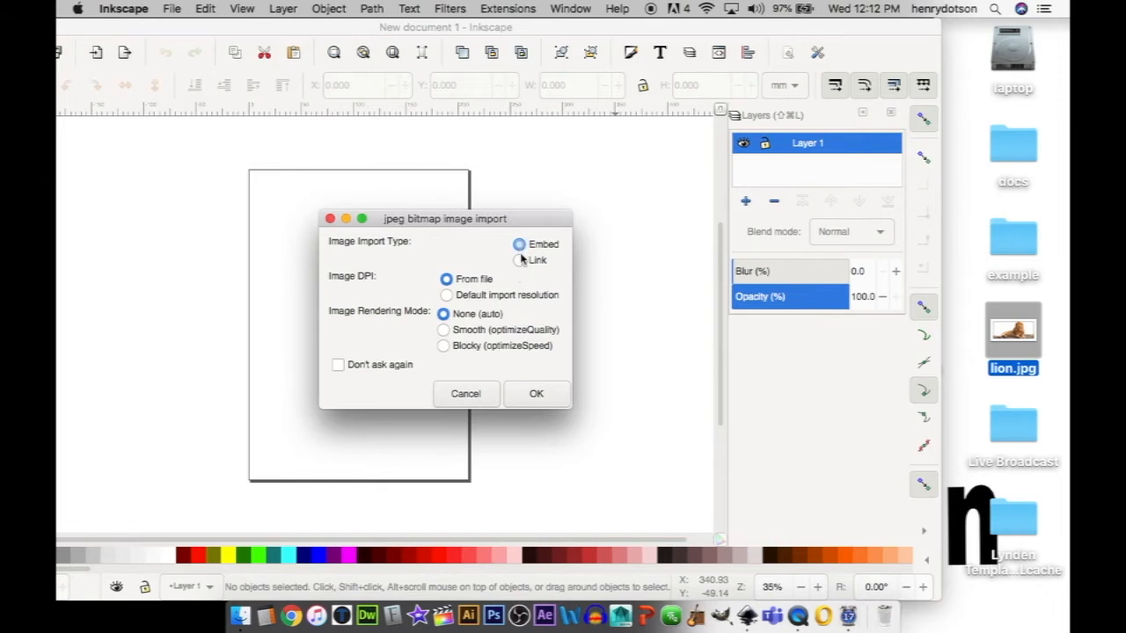
click(541, 398)
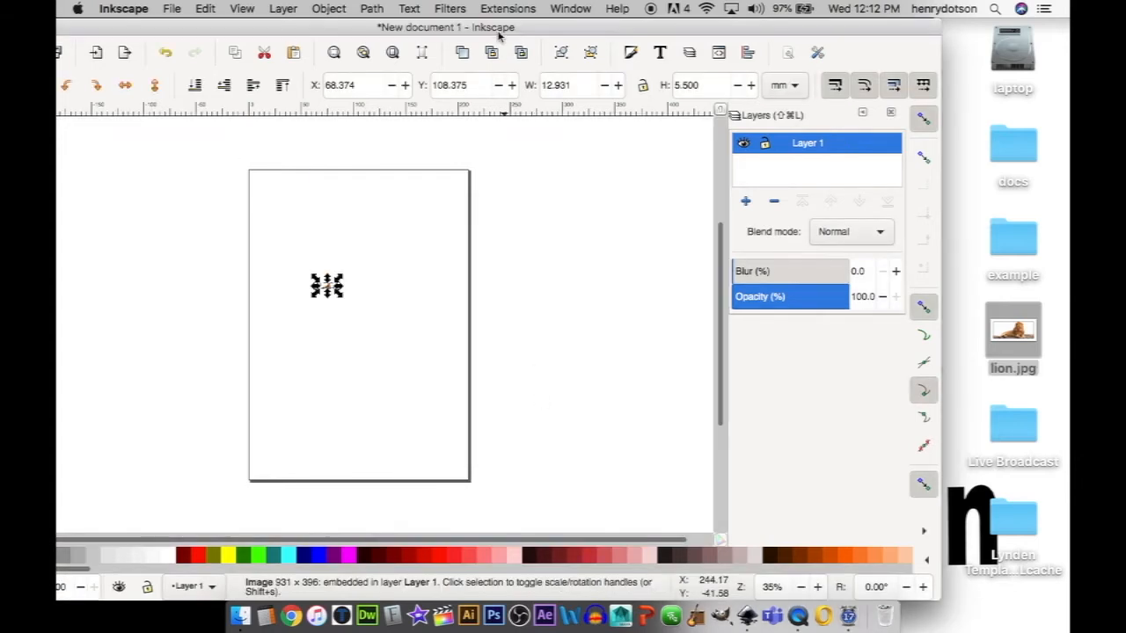
drag(528, 33, 627, 26)
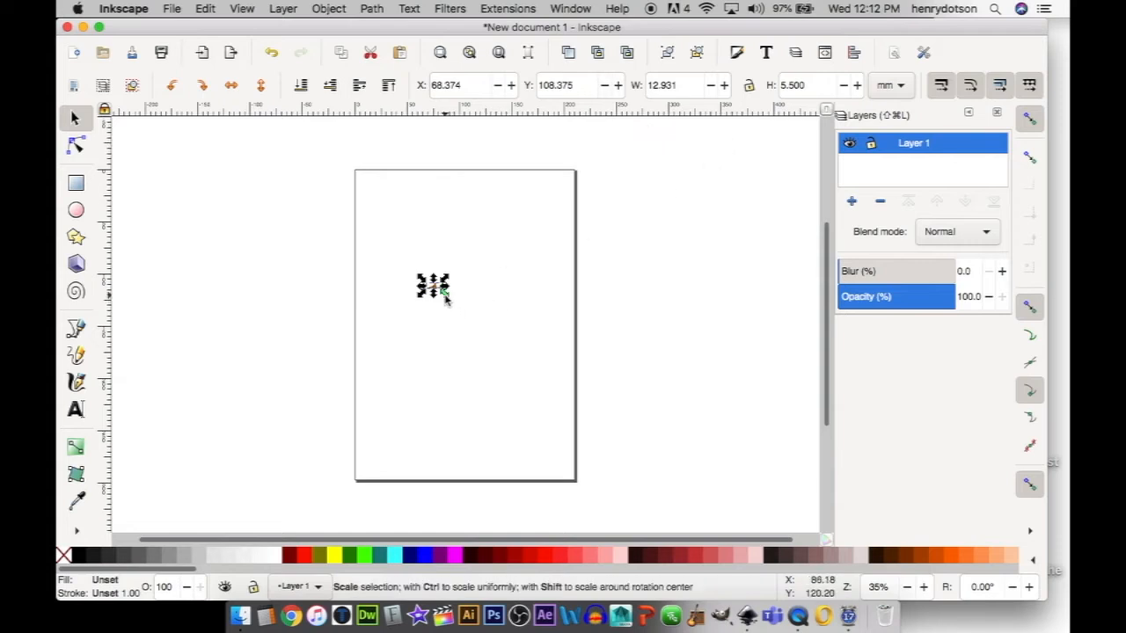
Enlarge the lion image with locked proportions to about 420 mm by 179 mm and move it to straddle the page
drag(445, 299, 548, 341)
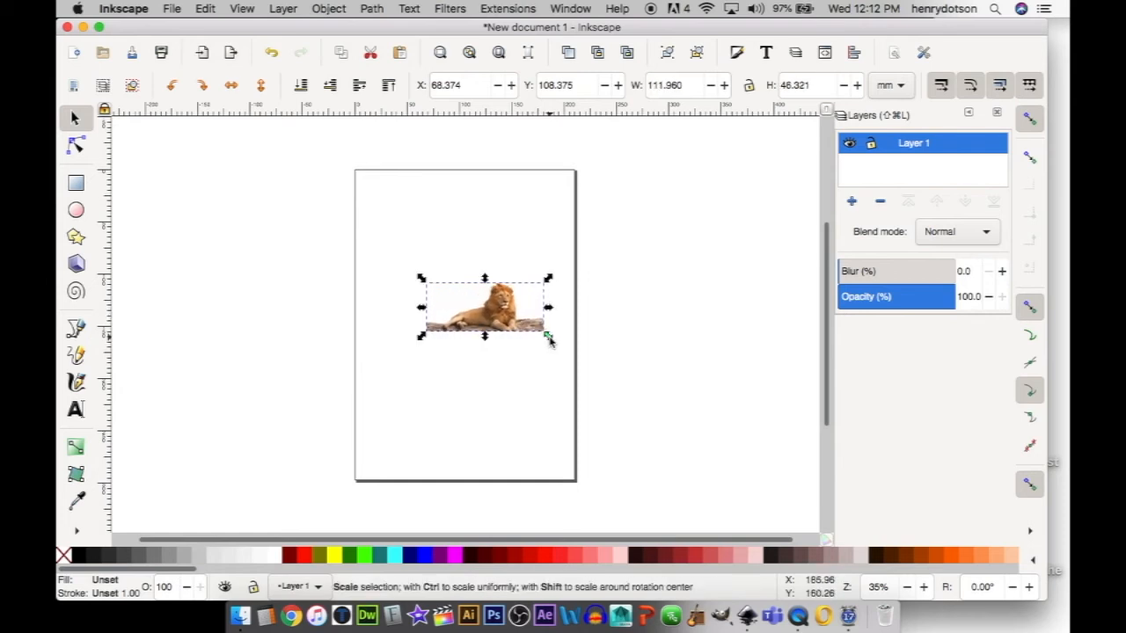
key(ctrl+z)
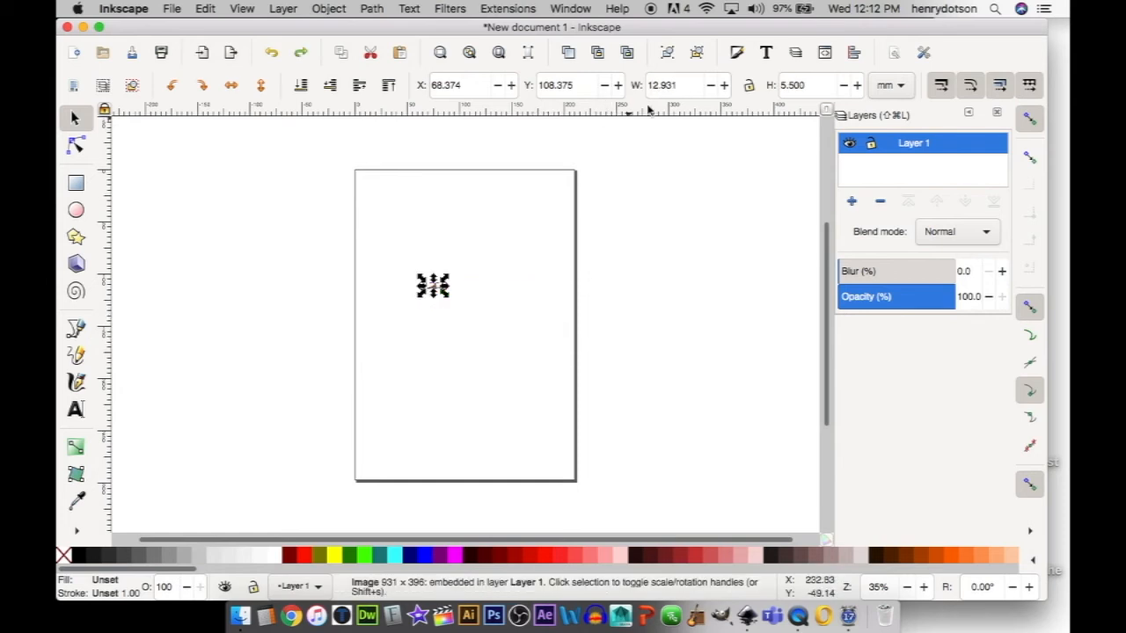
click(749, 86)
click(750, 86)
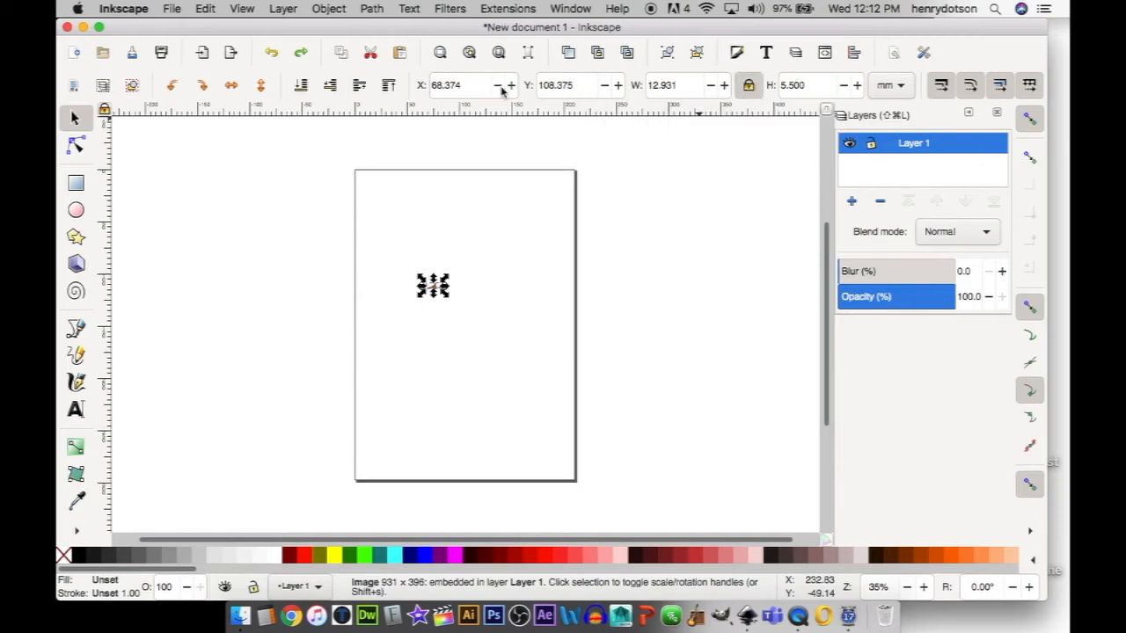
drag(447, 298, 741, 507)
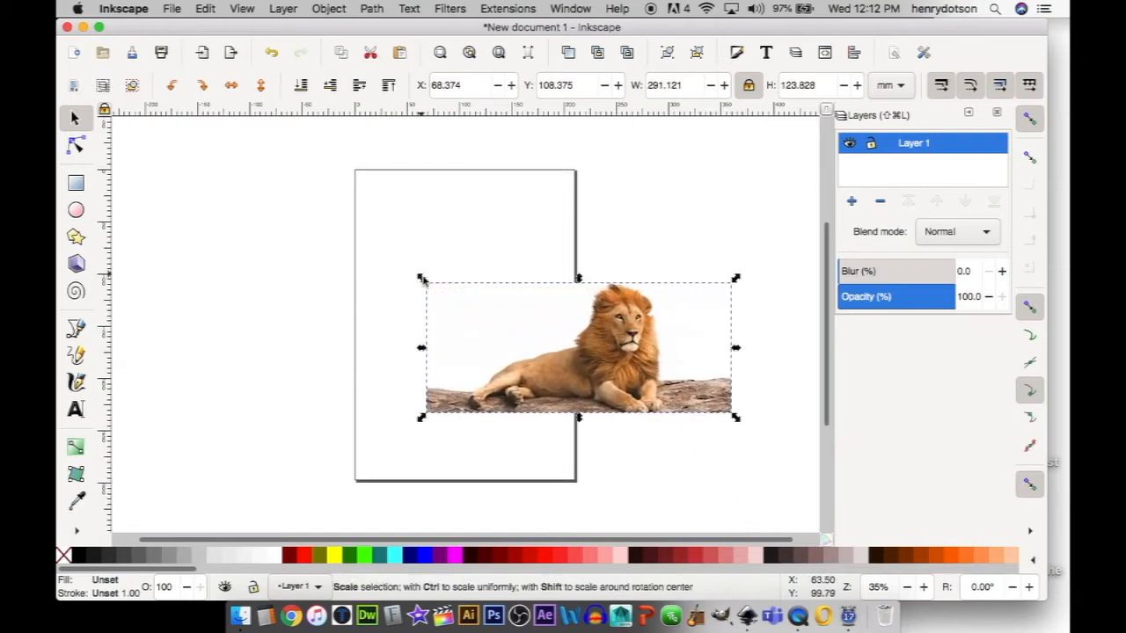
drag(420, 278, 291, 226)
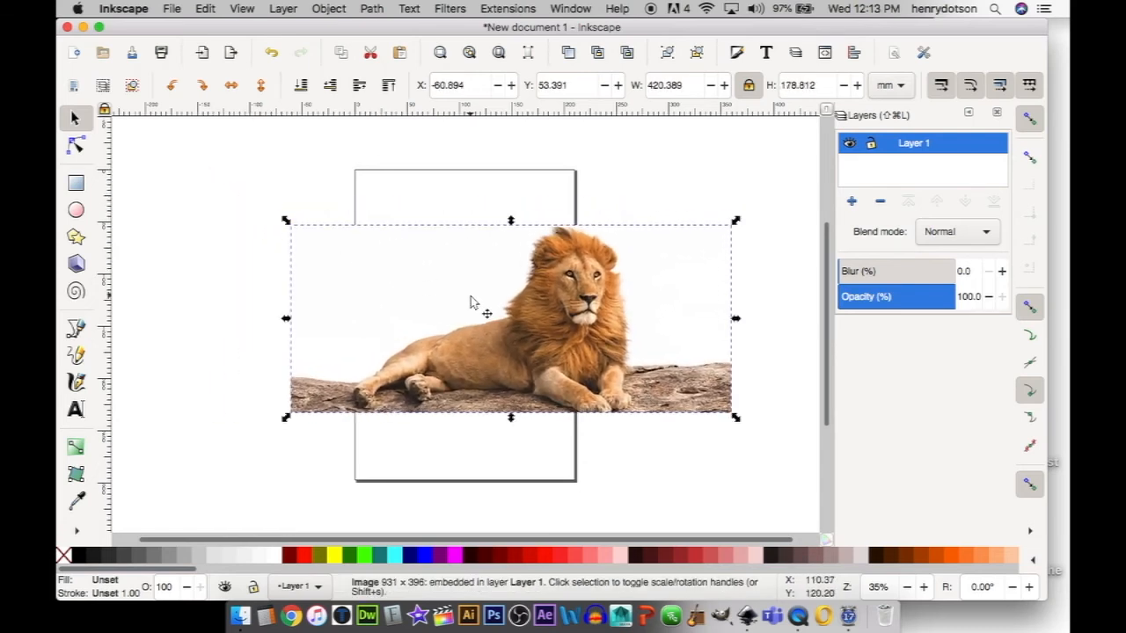
drag(486, 329, 424, 318)
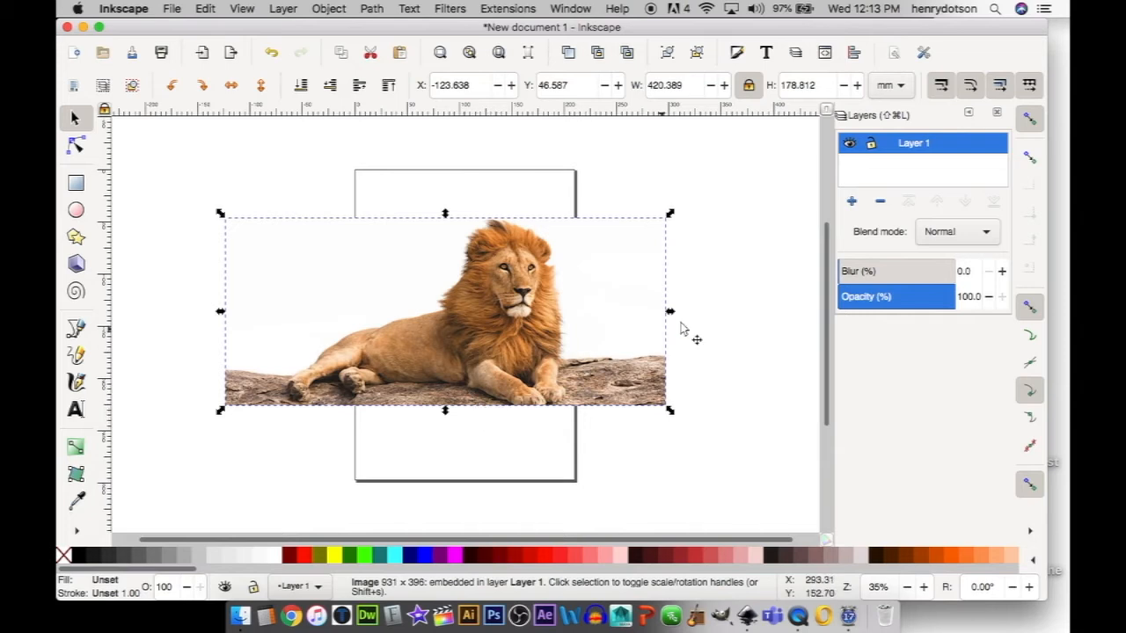
Add a layer named Layer 2 above Layer 1 and lock Layer 1, which holds the lion image
double_click(903, 144)
key(Return)
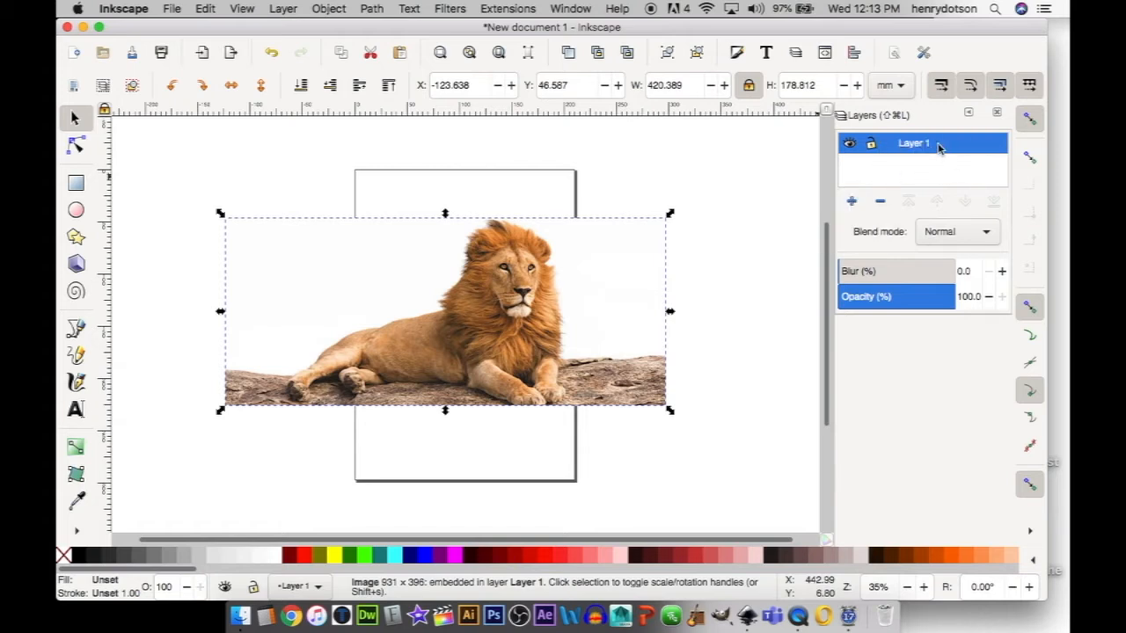
click(851, 202)
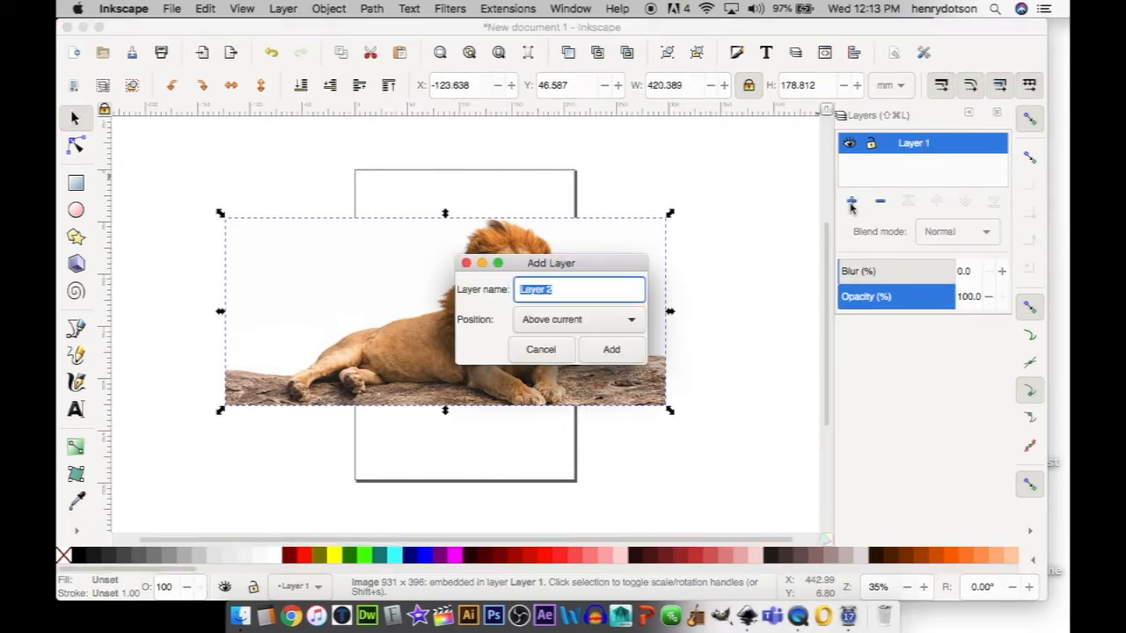
click(611, 349)
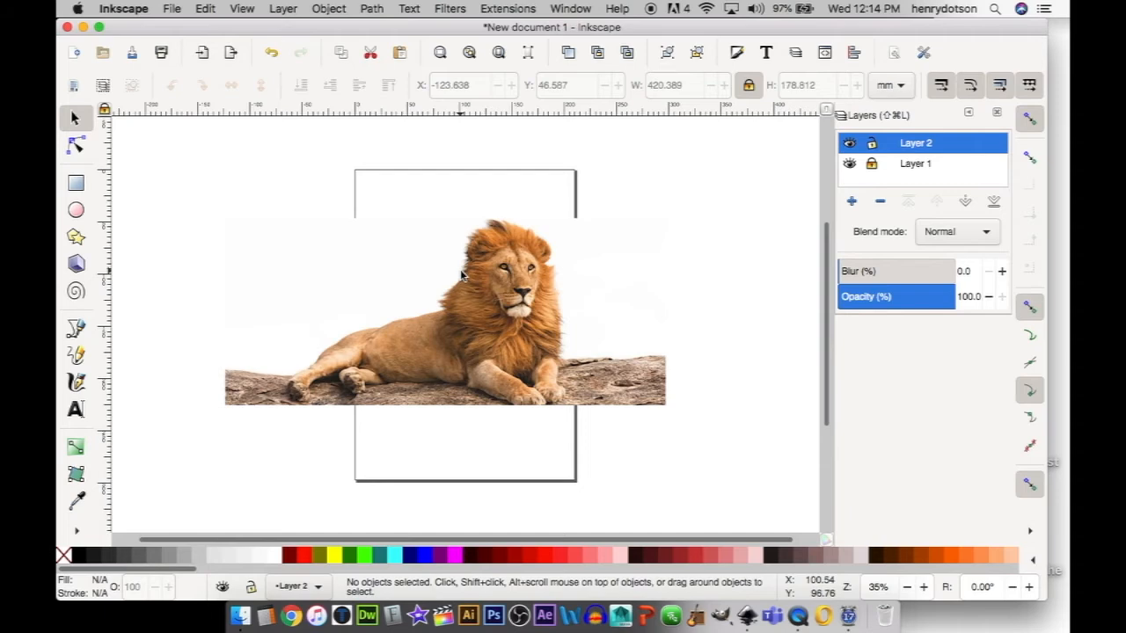
Activate the Pencil tool for tracing the lion's head and open the Fill and Stroke settings
key(plus)
key(plus)
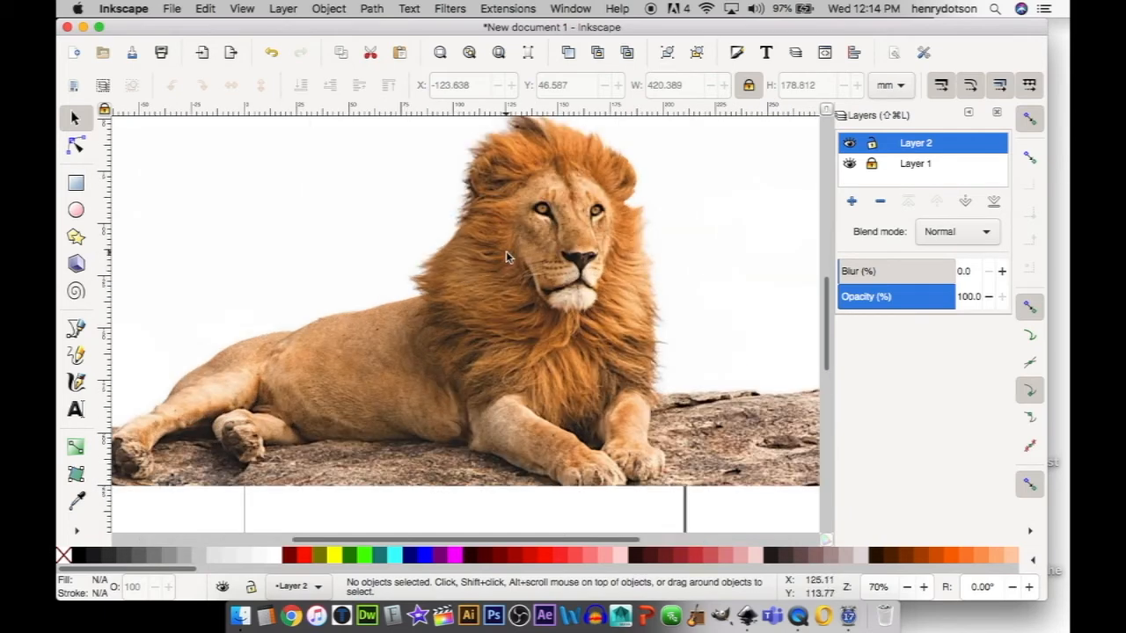
key(plus)
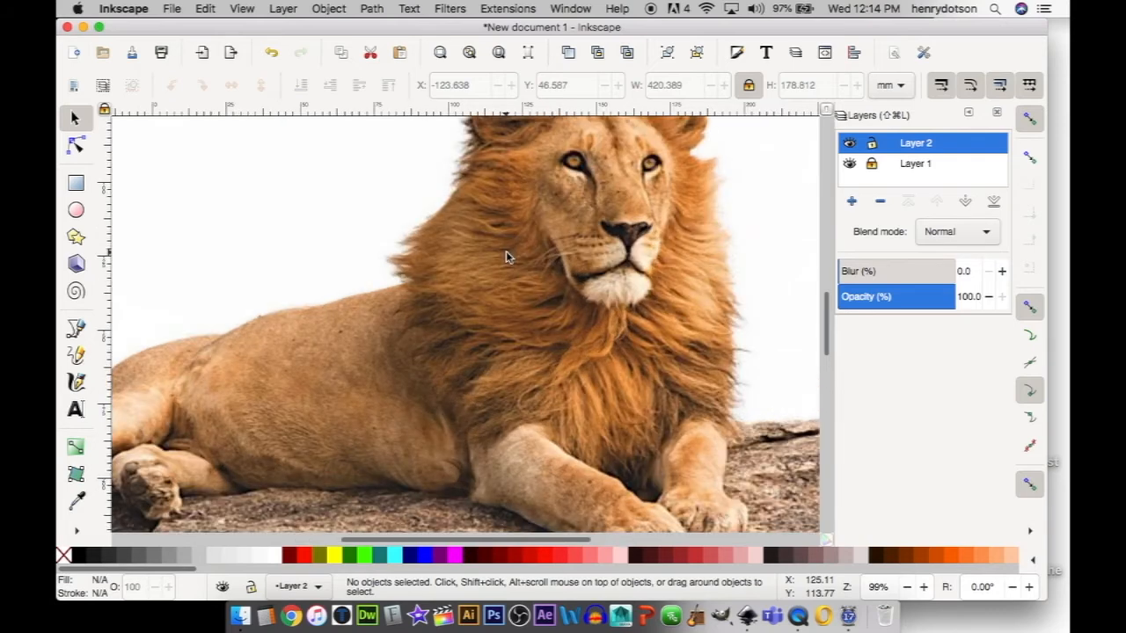
key(plus)
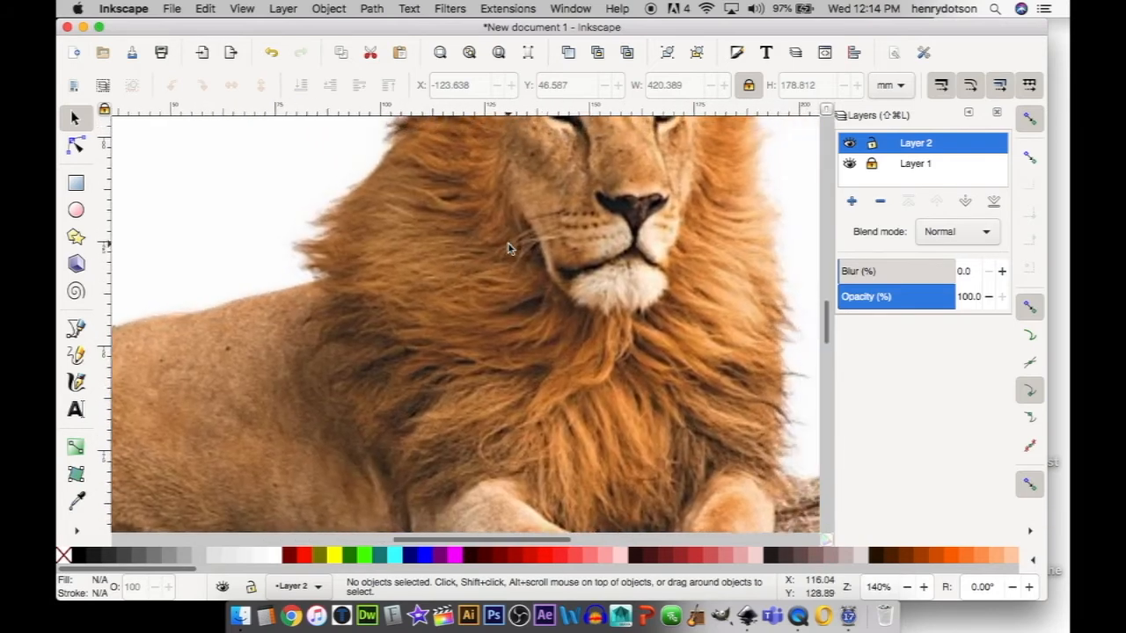
scroll(508, 249, up, 5)
scroll(508, 249, down, 1)
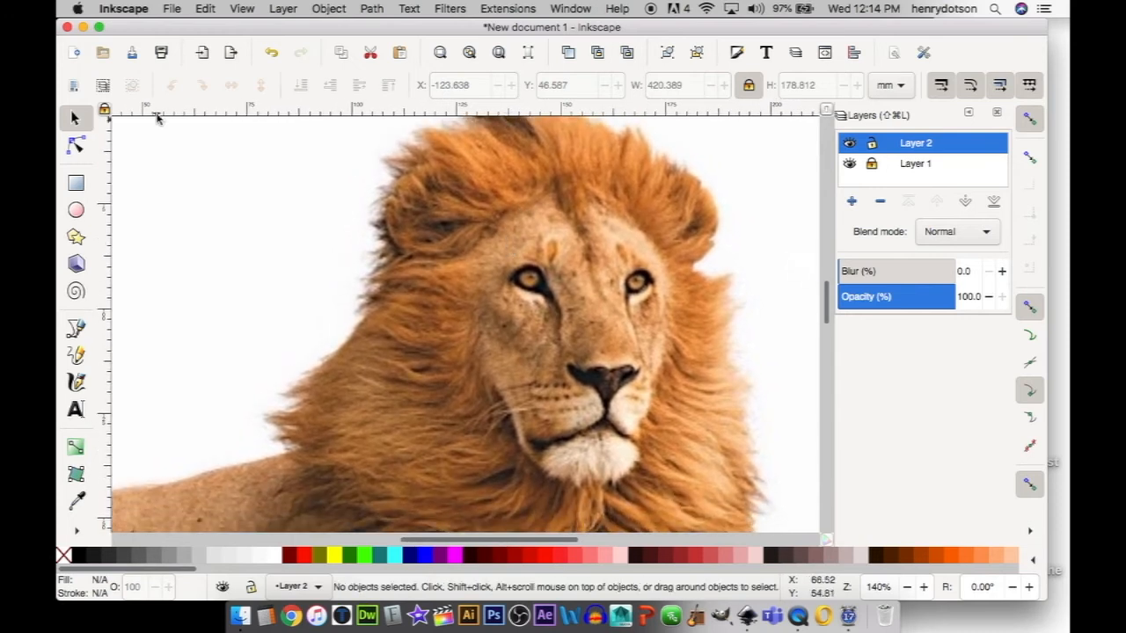
click(78, 355)
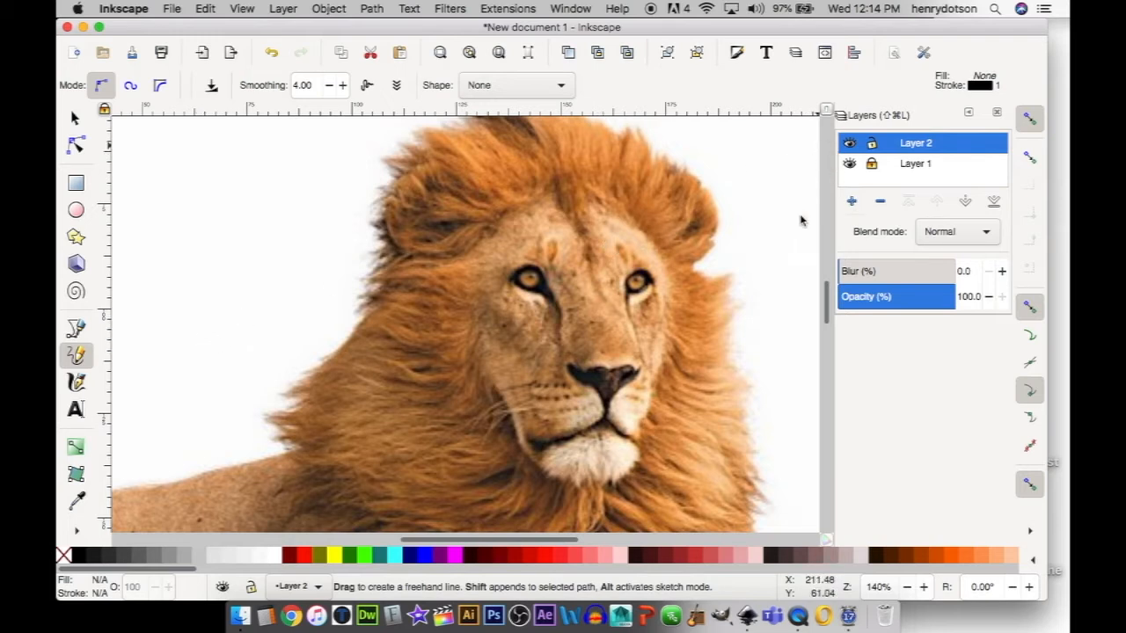
click(330, 10)
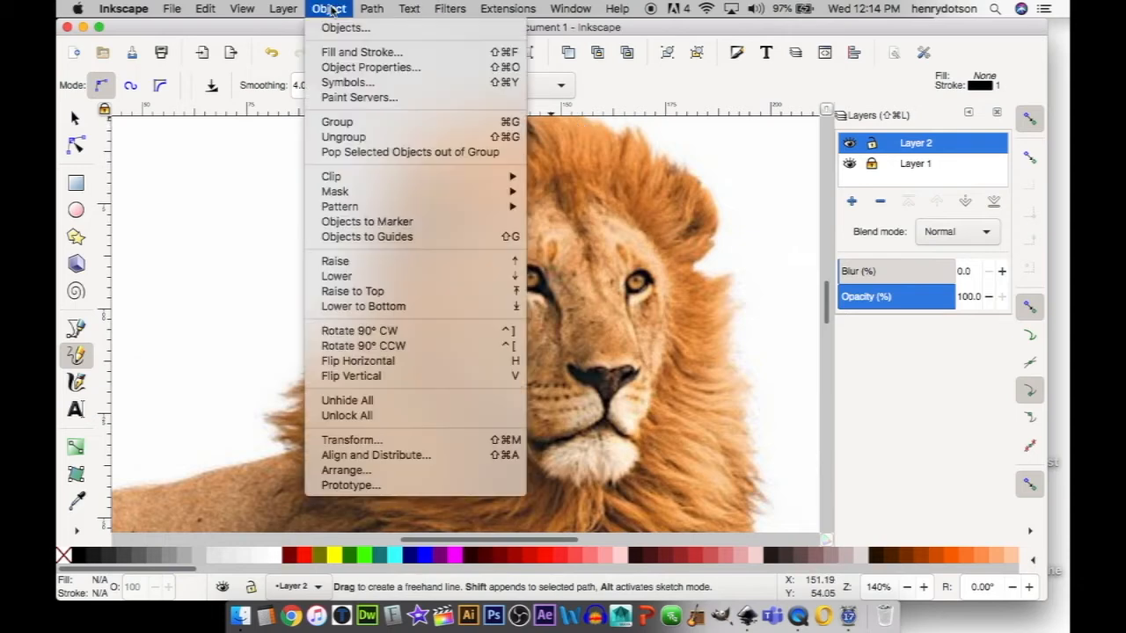
click(342, 53)
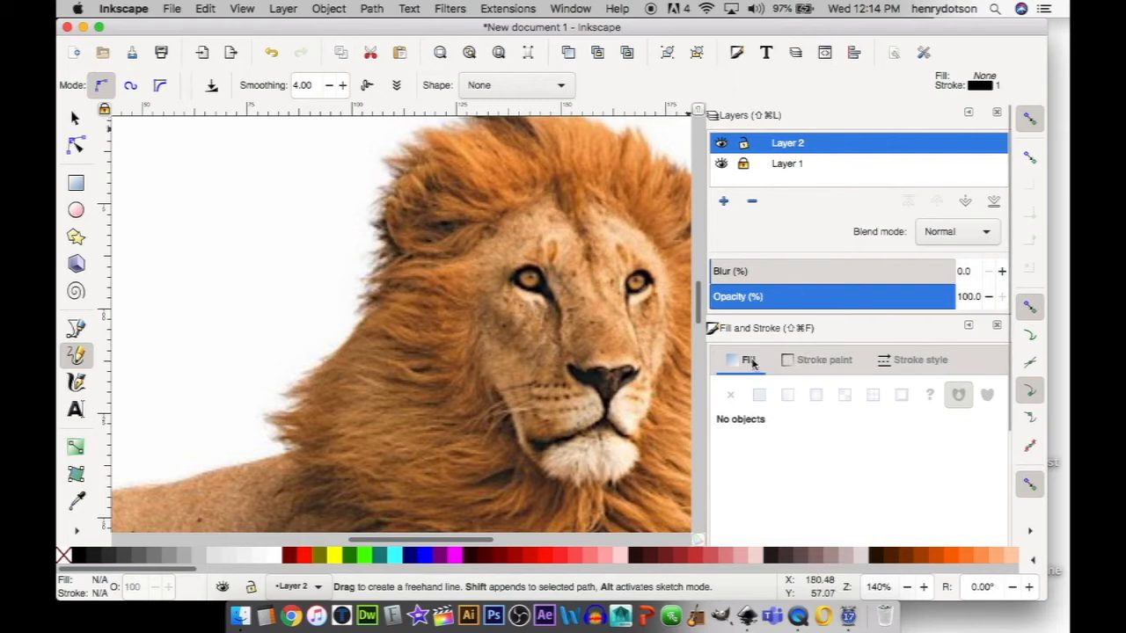
Unlock Layer 1 and make Layer 2 the active drawing layer
scroll(753, 363, down, 1)
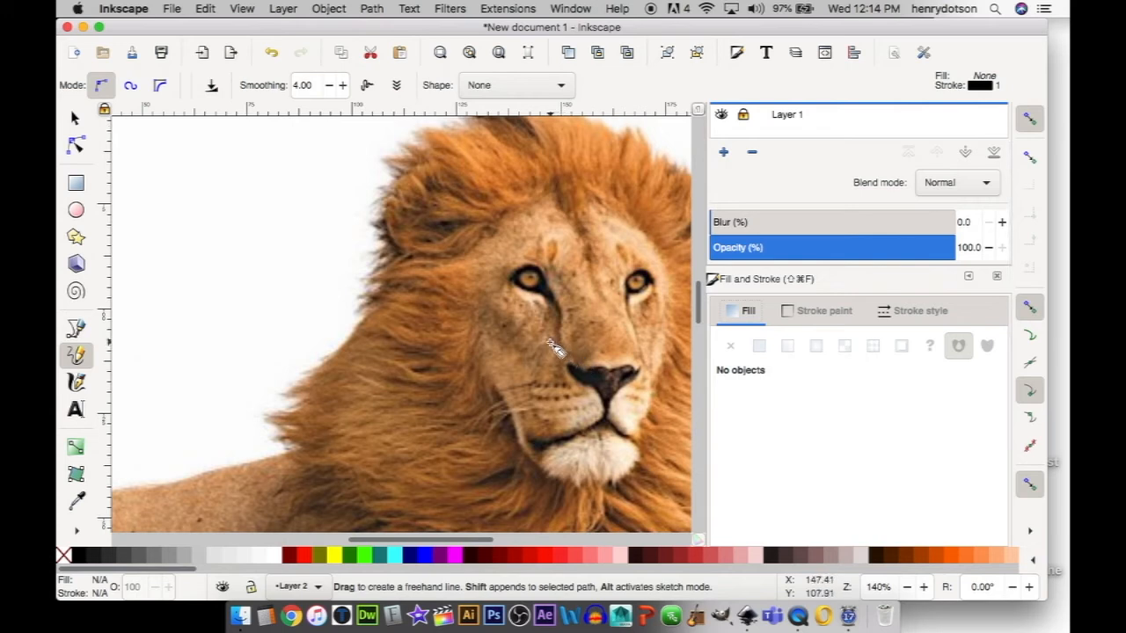
click(796, 117)
click(743, 132)
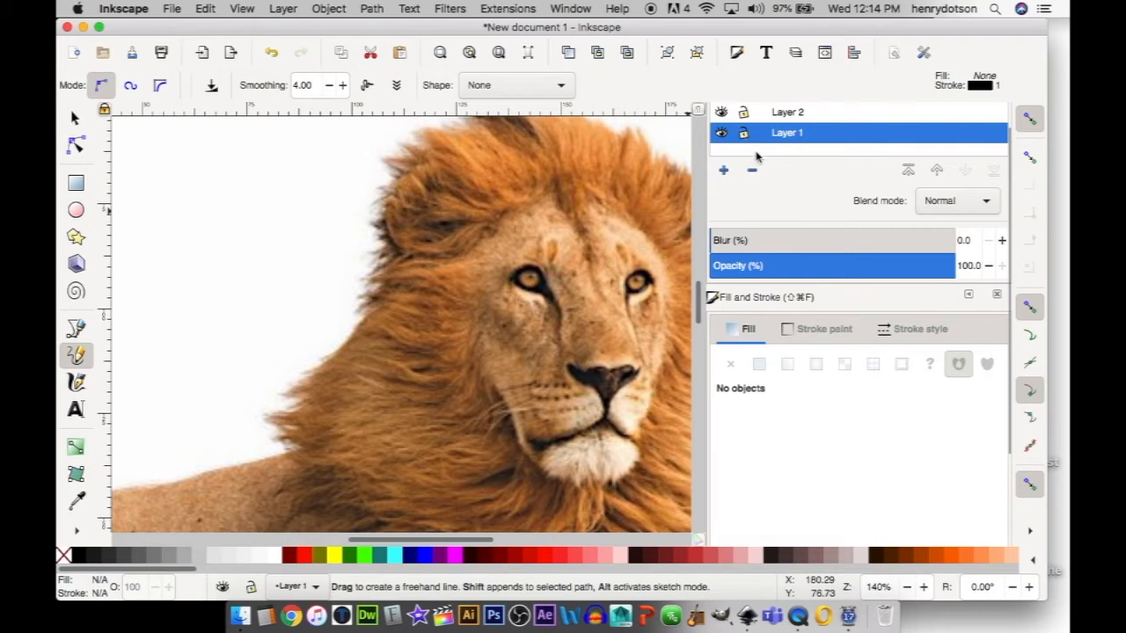
click(792, 117)
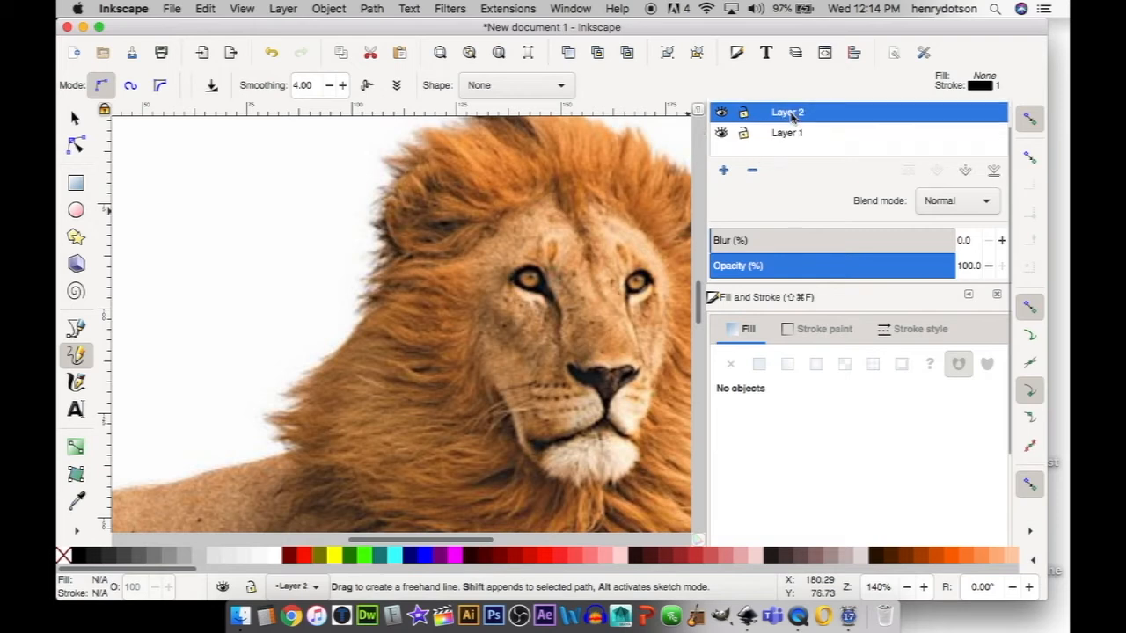
scroll(745, 330, down, 1)
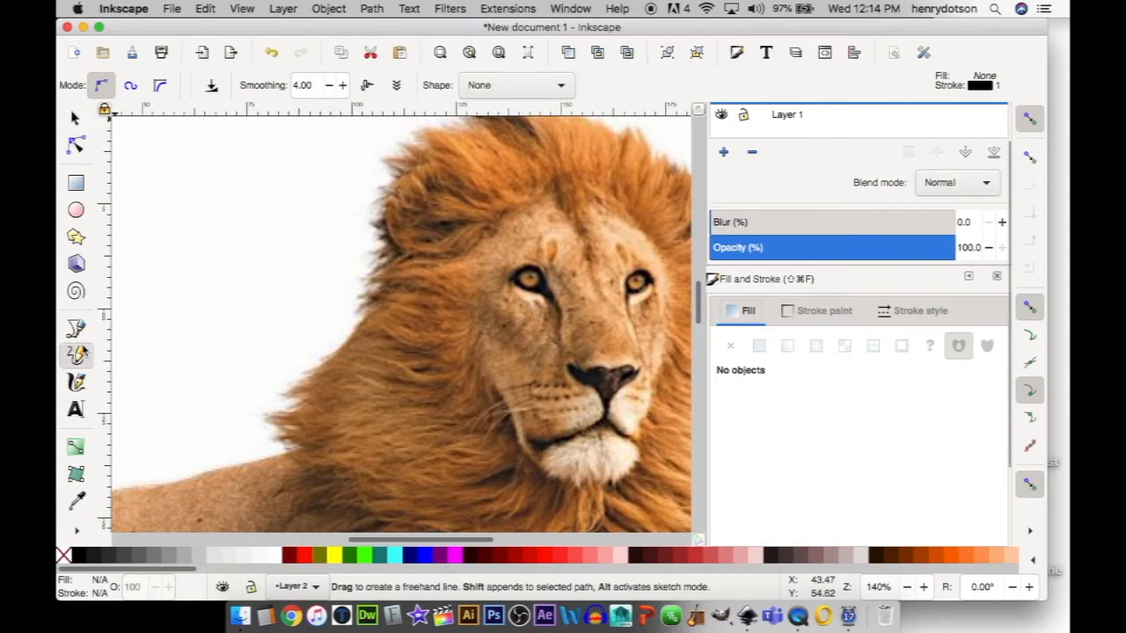
Trace the jagged outer outline of the lion's mane and head as a freehand path on Layer 2
drag(361, 314, 384, 295)
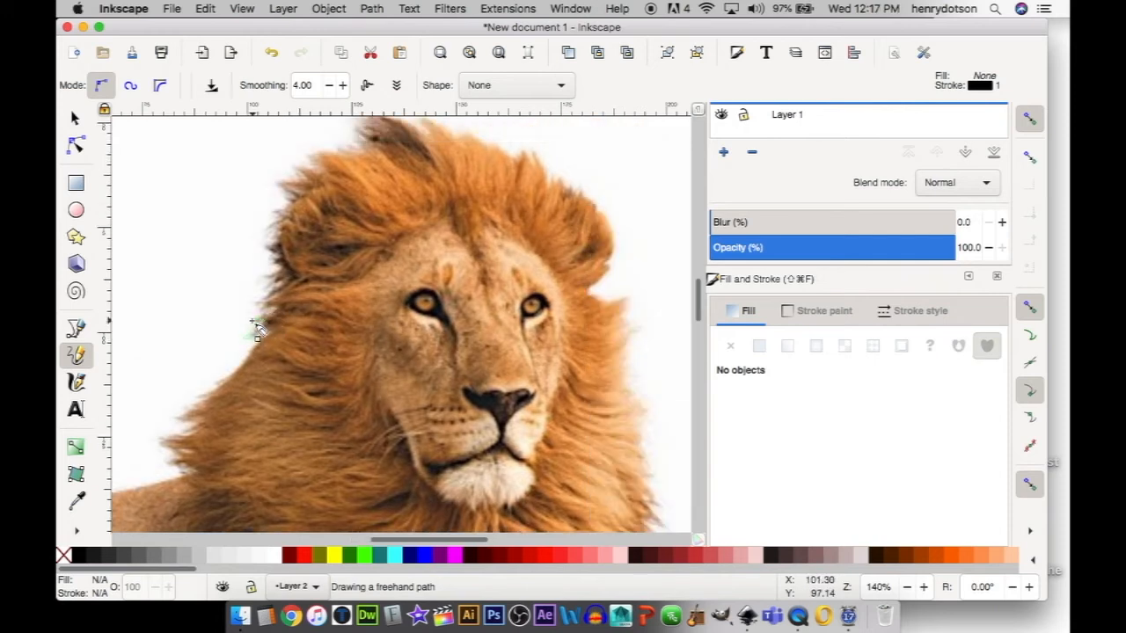
mouse_move(259, 327)
mouse_down()
mouse_move(286, 279)
mouse_move(262, 277)
mouse_move(277, 276)
mouse_move(281, 256)
mouse_move(265, 247)
mouse_move(289, 207)
mouse_move(279, 185)
mouse_move(313, 184)
mouse_move(297, 169)
mouse_move(324, 170)
mouse_move(310, 152)
mouse_move(357, 134)
mouse_up()
scroll(357, 136, up, 3)
mouse_move(356, 193)
mouse_down()
mouse_move(411, 186)
mouse_move(421, 175)
mouse_move(508, 215)
mouse_move(532, 210)
mouse_move(547, 248)
mouse_move(561, 239)
mouse_move(582, 251)
mouse_move(609, 301)
mouse_move(606, 331)
mouse_move(589, 346)
mouse_move(619, 362)
mouse_move(608, 413)
mouse_move(626, 433)
mouse_move(639, 502)
mouse_move(614, 364)
mouse_move(612, 398)
mouse_move(583, 435)
mouse_move(533, 458)
mouse_move(472, 441)
mouse_move(361, 527)
mouse_move(380, 462)
mouse_move(151, 425)
mouse_move(141, 318)
mouse_move(220, 226)
mouse_up()
scroll(160, 180, up, 5)
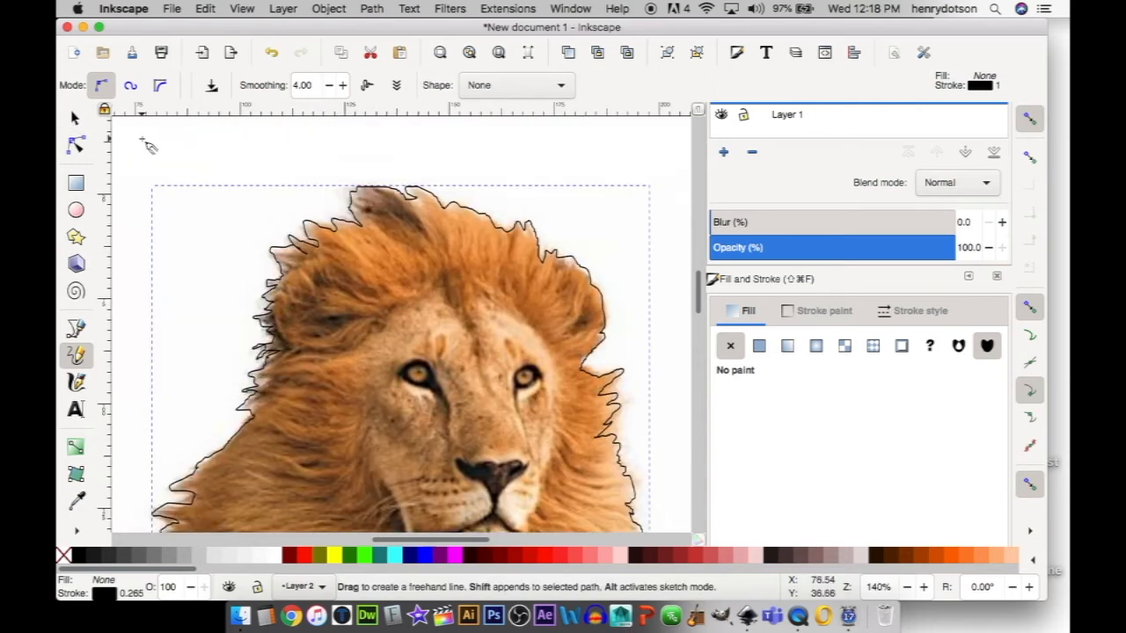
Deselect the mane outline and trace freehand paths around the mane band above the forehead and the dark tuft on top of the head
key(super+shift+a)
click(76, 118)
click(118, 153)
click(75, 355)
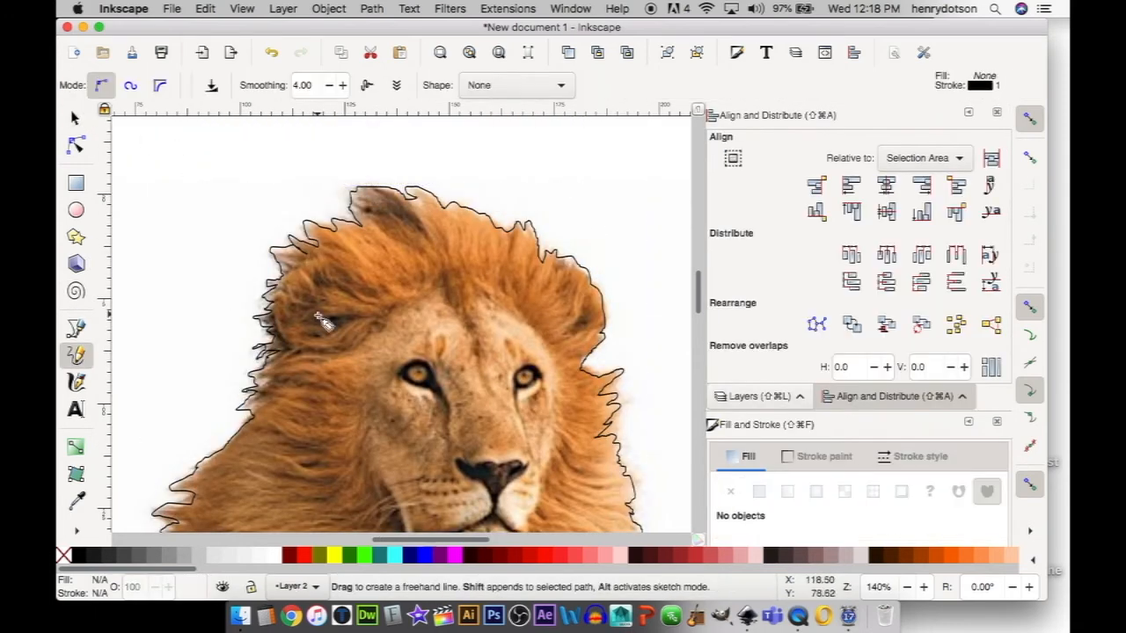
mouse_move(439, 278)
mouse_down()
mouse_move(309, 353)
mouse_move(336, 268)
mouse_move(441, 256)
mouse_move(571, 289)
mouse_move(593, 327)
mouse_move(553, 347)
mouse_move(444, 280)
mouse_up()
mouse_move(431, 239)
mouse_down()
mouse_move(368, 211)
mouse_move(381, 221)
mouse_move(359, 220)
mouse_move(353, 208)
mouse_move(373, 190)
mouse_move(431, 234)
mouse_up()
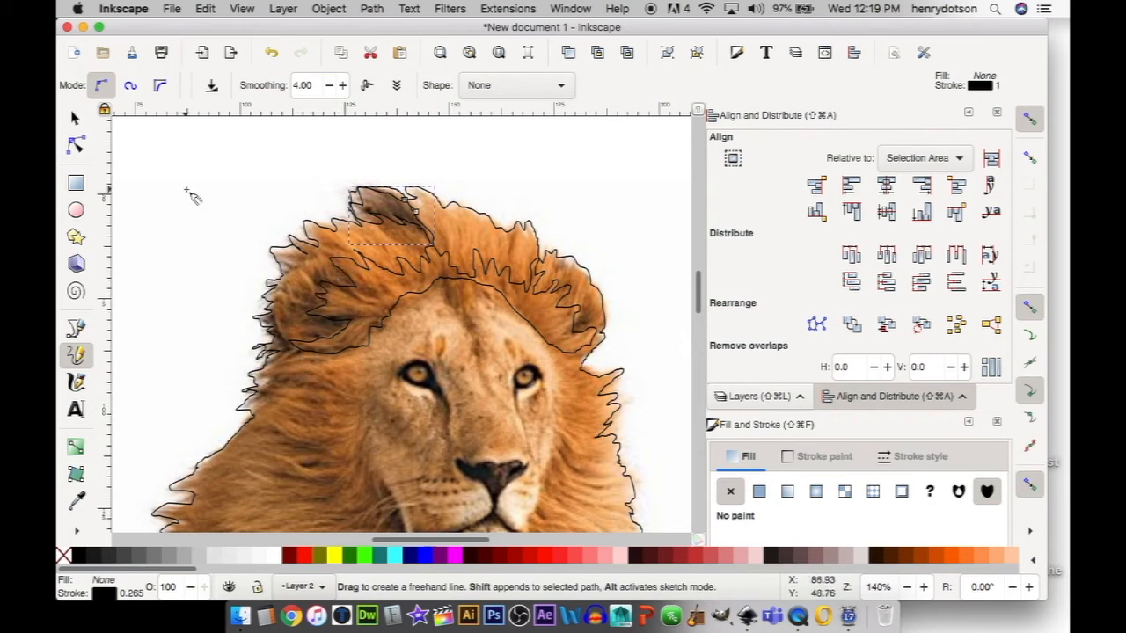
Fill the tuft path on top of the head with a brown averaged from the image beneath using the Dropper
click(75, 119)
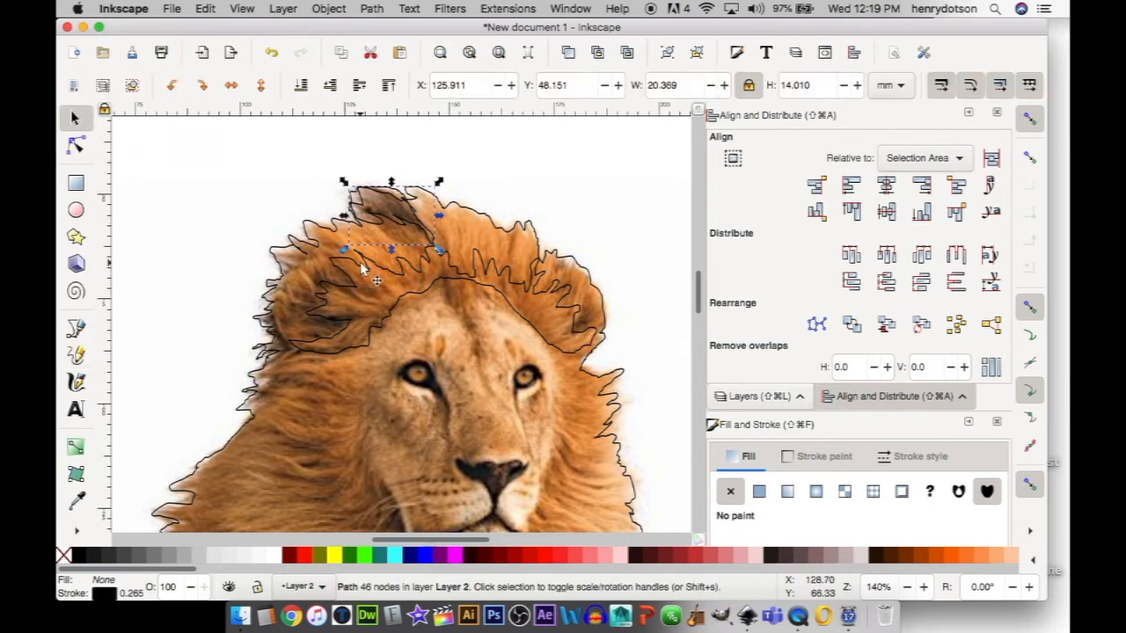
click(378, 216)
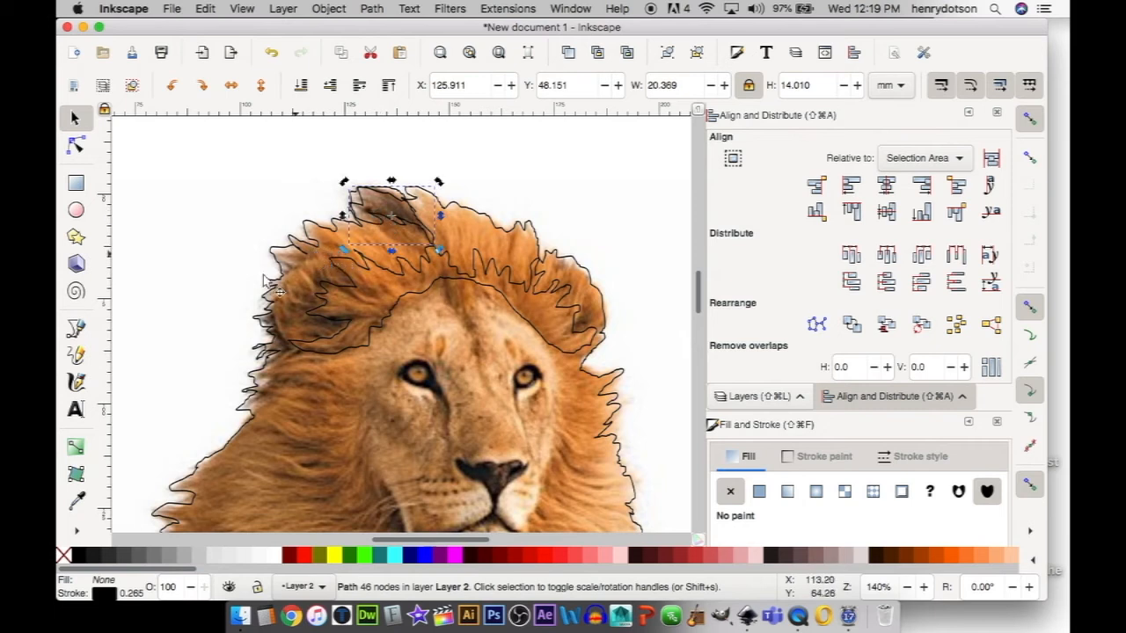
click(76, 500)
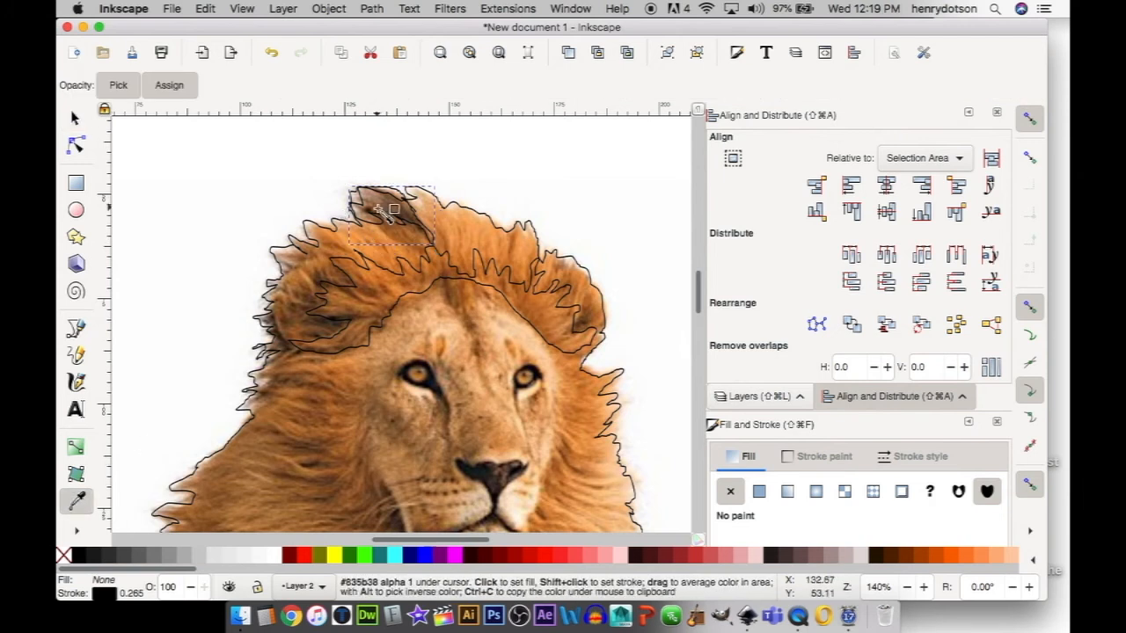
drag(378, 209, 385, 213)
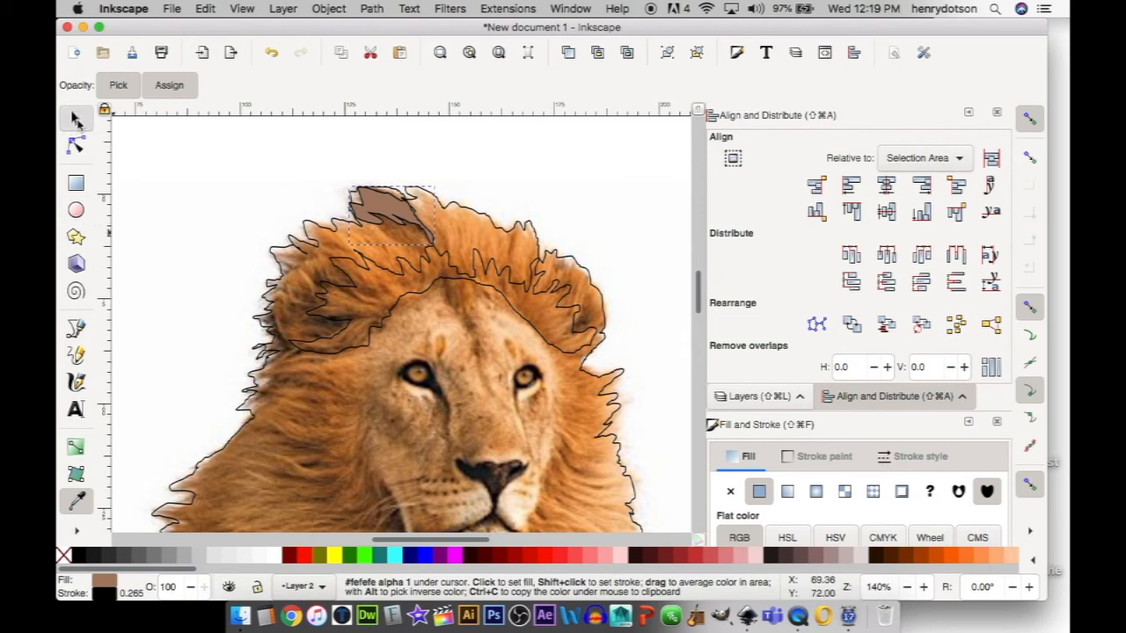
click(75, 120)
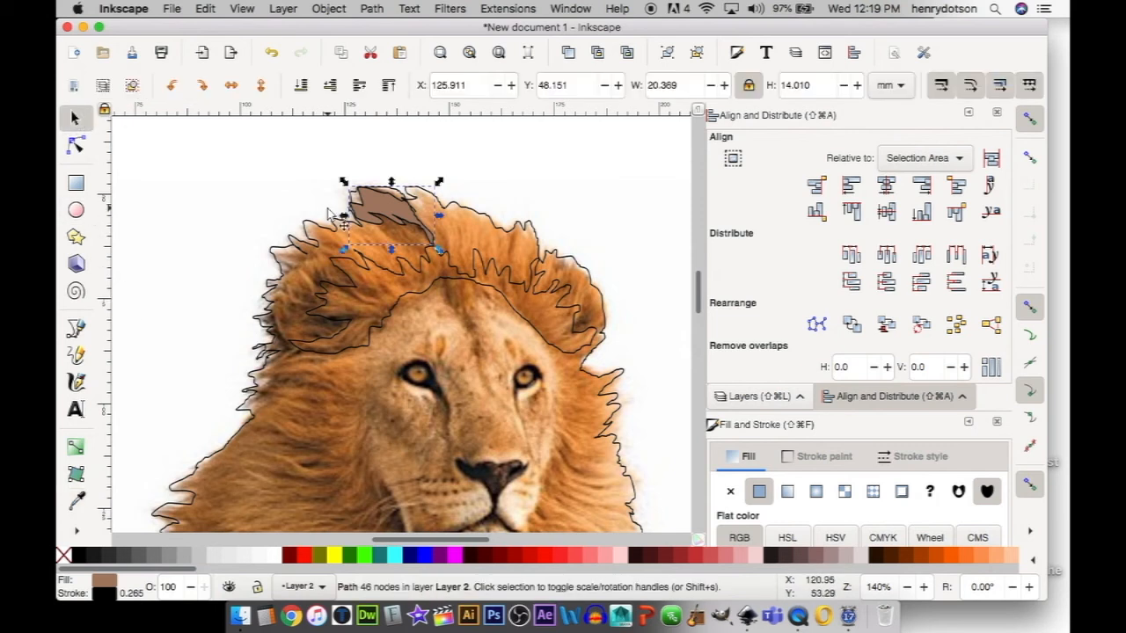
Select the mane band path above the forehead and activate the Dropper for sampling its fill colour
click(450, 259)
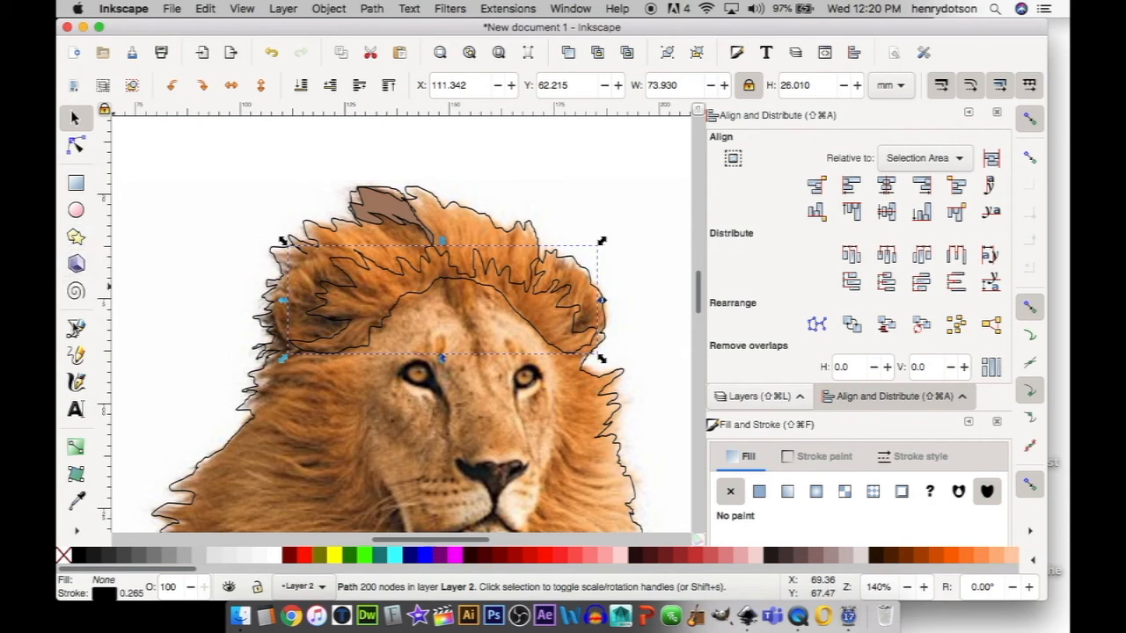
click(75, 501)
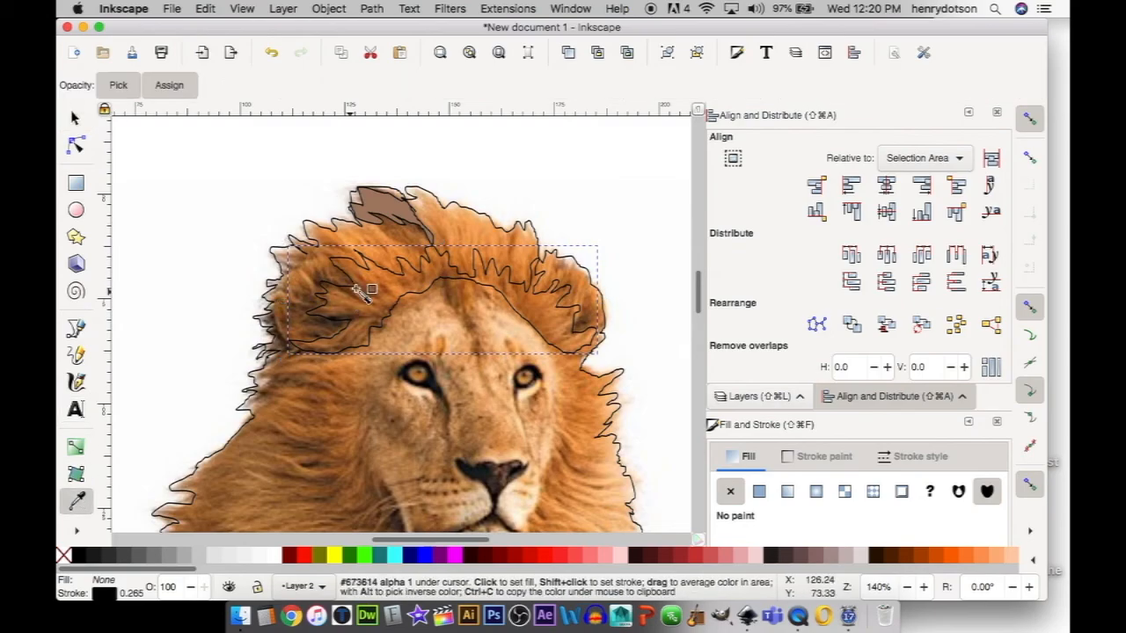